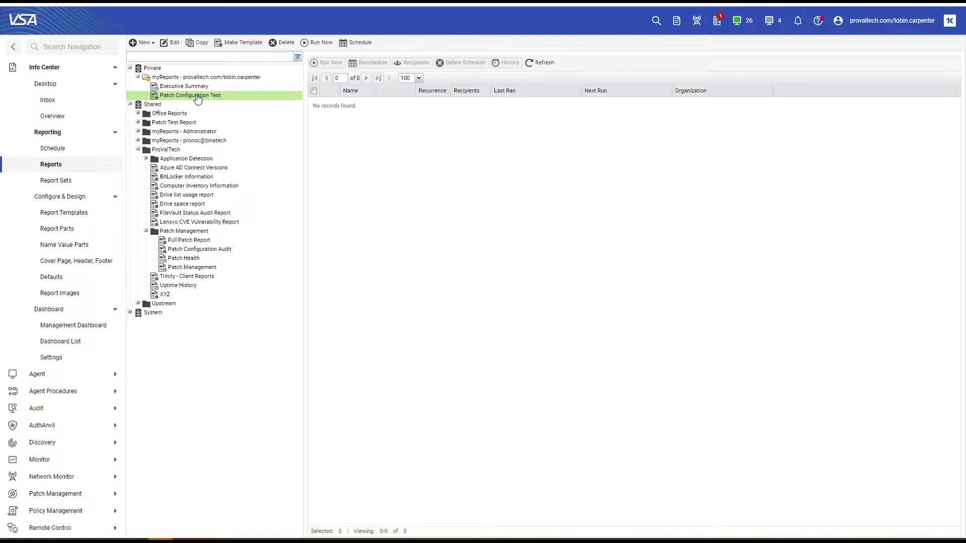
- From the Reports page listing Patch Configuration Test, bring up the new-report choices
click(145, 44)
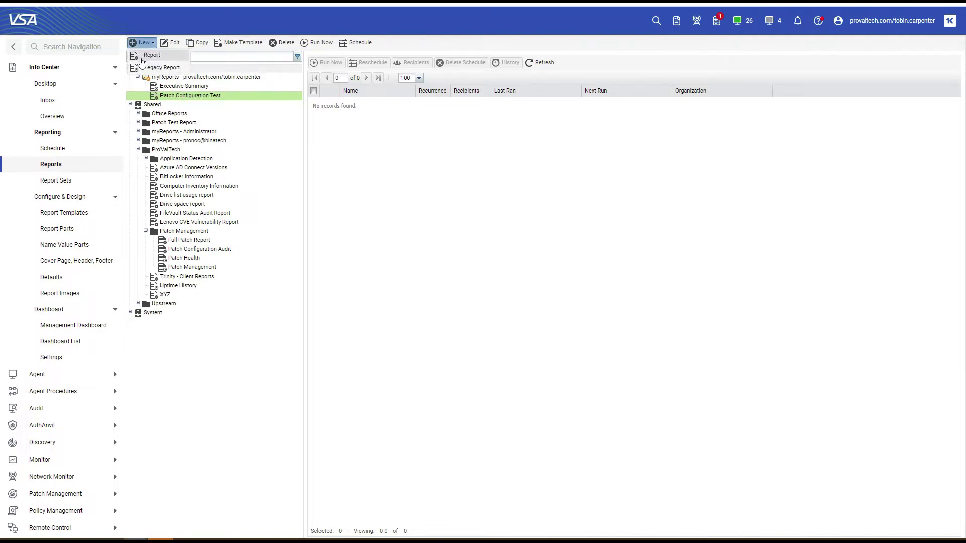
- Open Patch Configuration Test in Edit Report, confirm Excel output format, and return to Layout
double_click(204, 96)
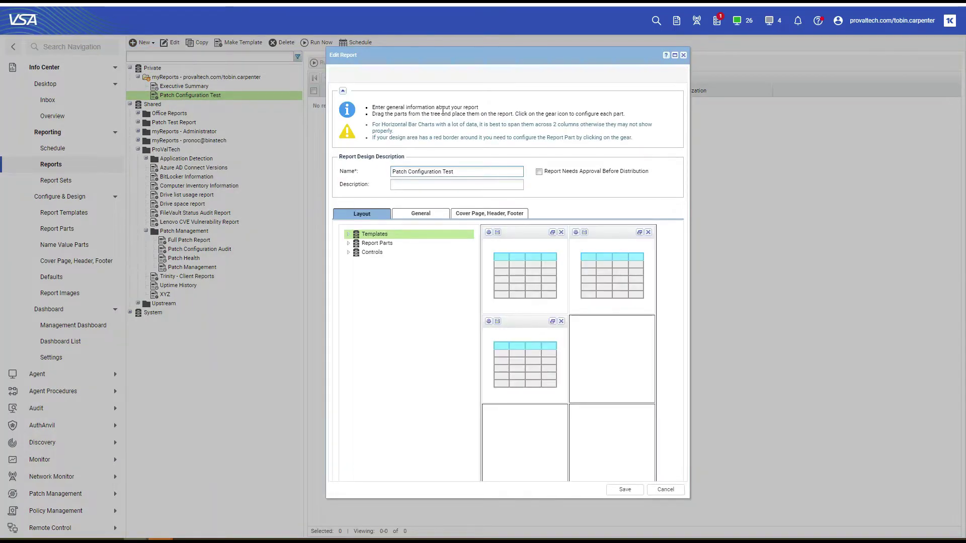
drag(456, 171, 371, 170)
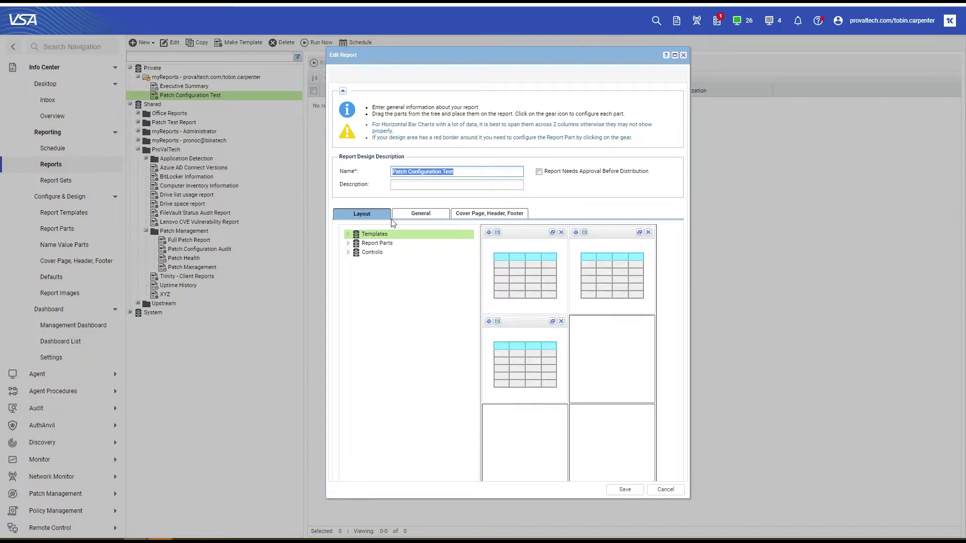
click(413, 217)
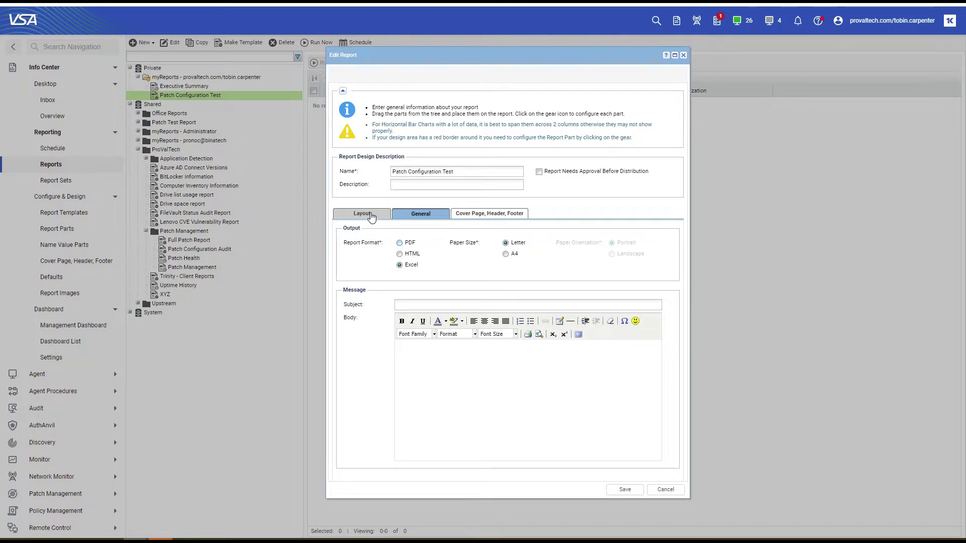
click(372, 217)
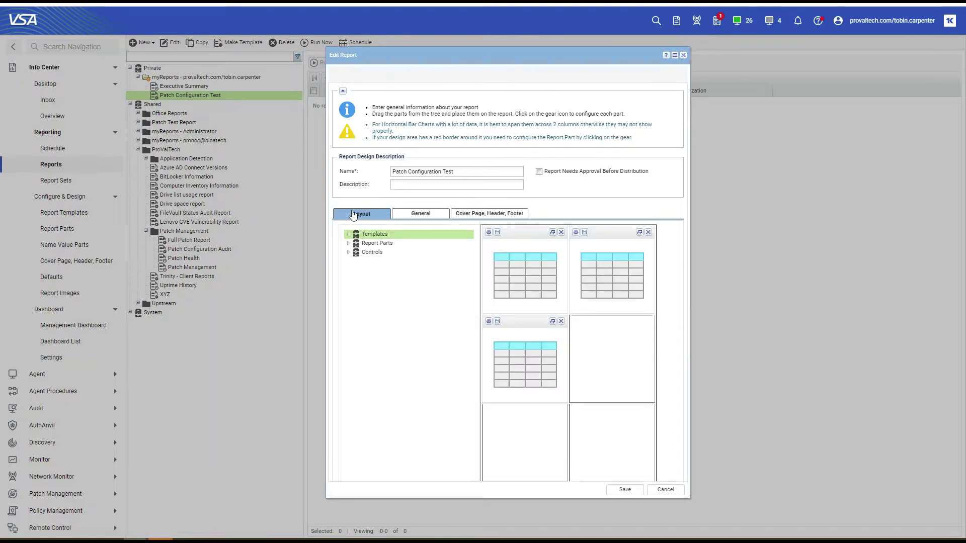
- Place Patch Configuration top-left and Patch Policy Member top-right from Report Parts > Patch
click(348, 246)
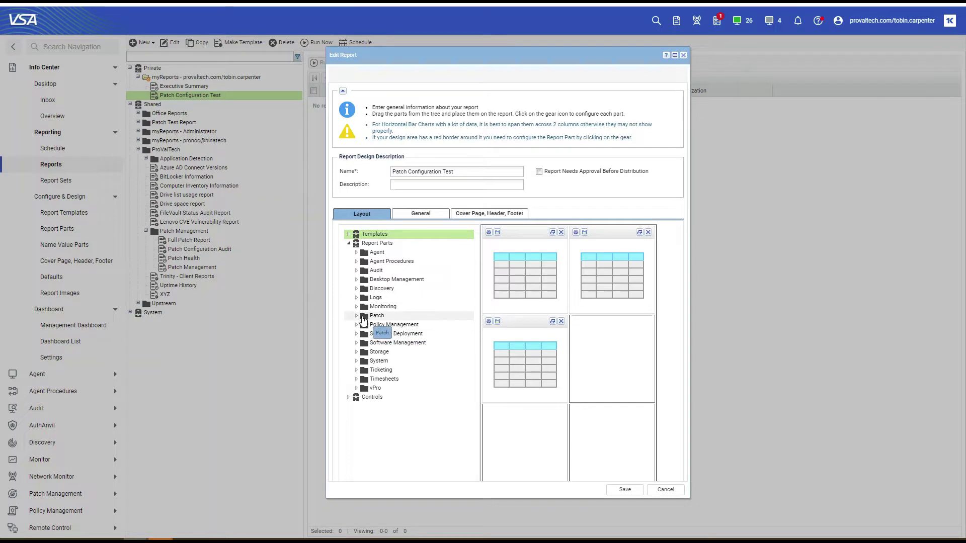
click(357, 317)
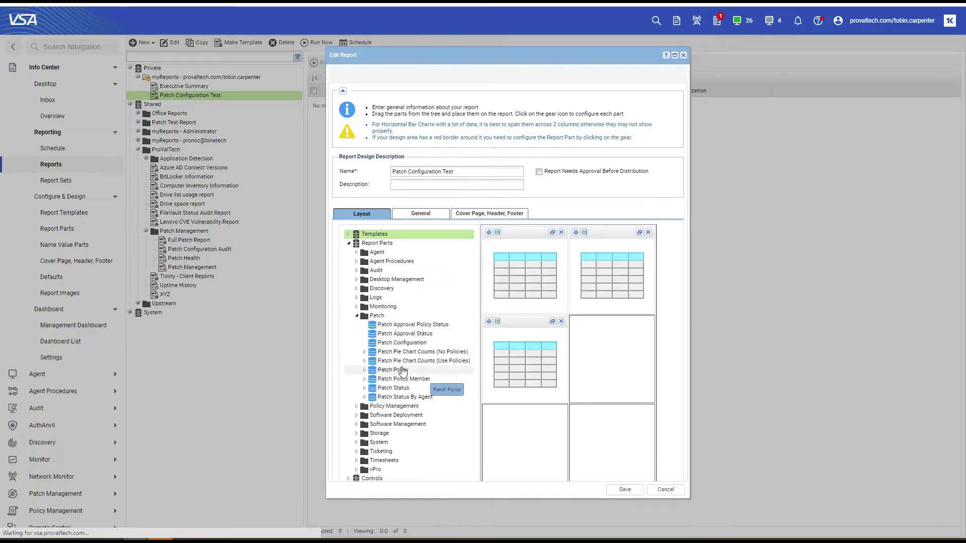
click(385, 344)
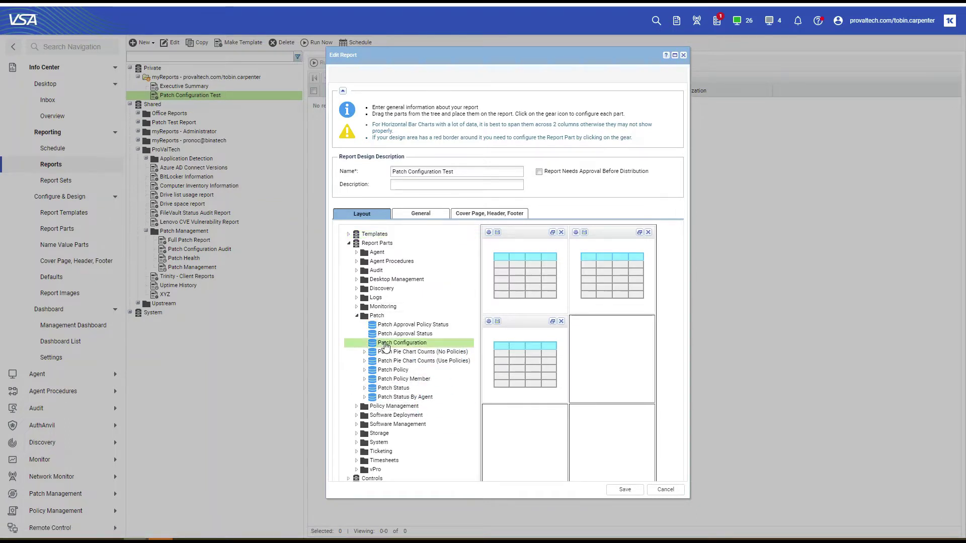
drag(447, 345, 503, 281)
click(409, 381)
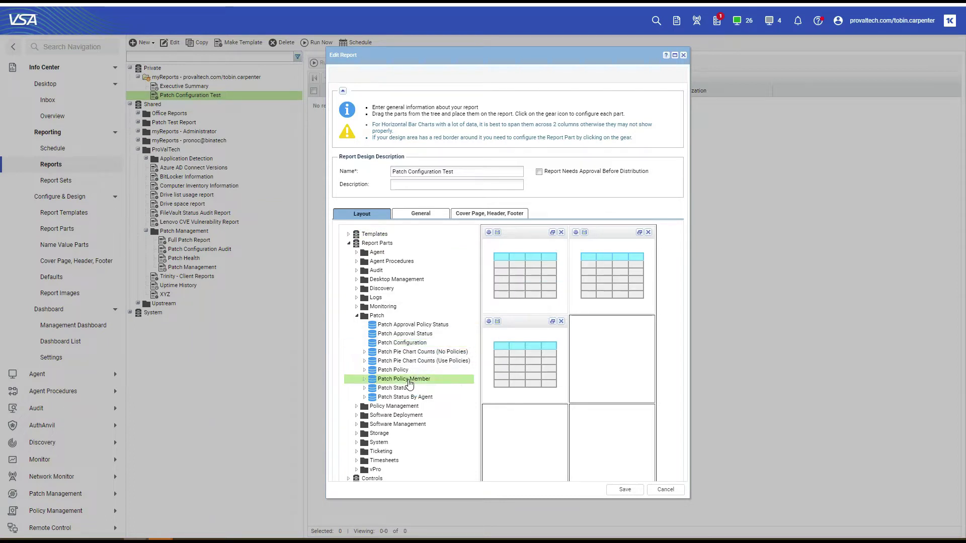
drag(409, 383, 596, 282)
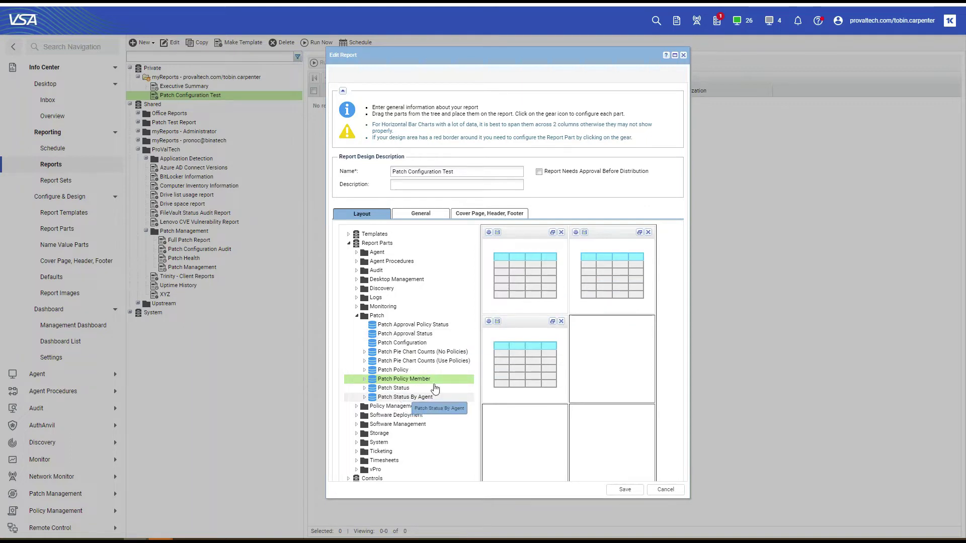
double_click(510, 270)
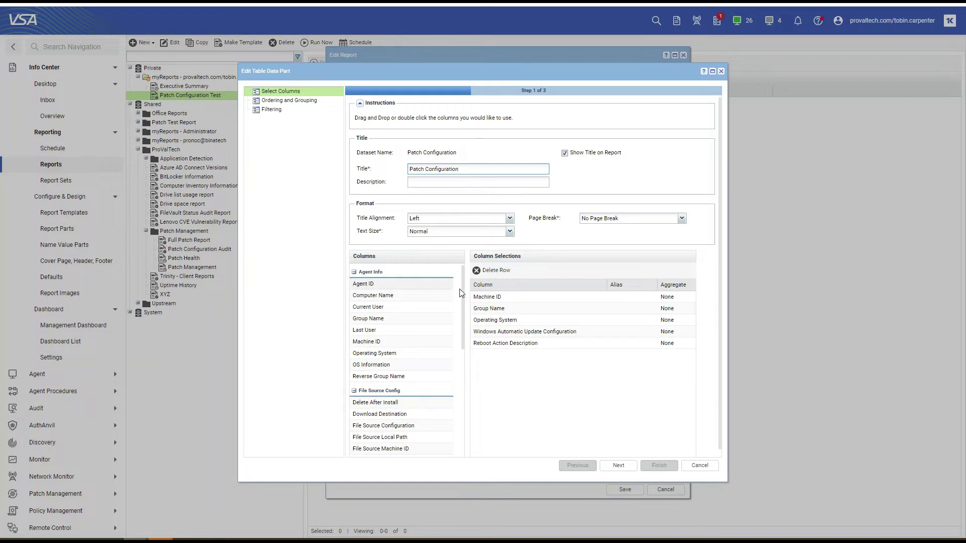
- Reorder Machine ID and Group Name, then finish the Patch Configuration part with no filters
drag(496, 298, 548, 303)
drag(550, 308, 595, 320)
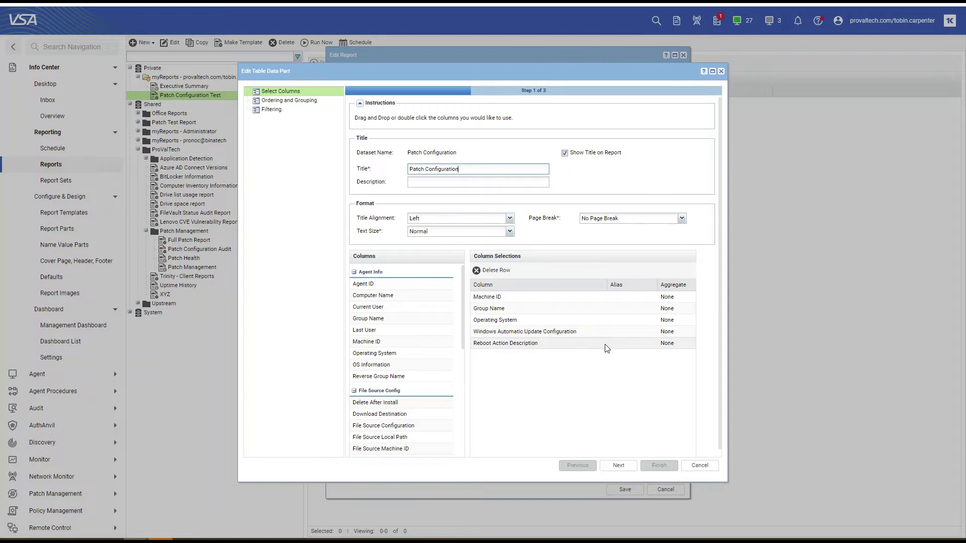
click(617, 465)
click(618, 466)
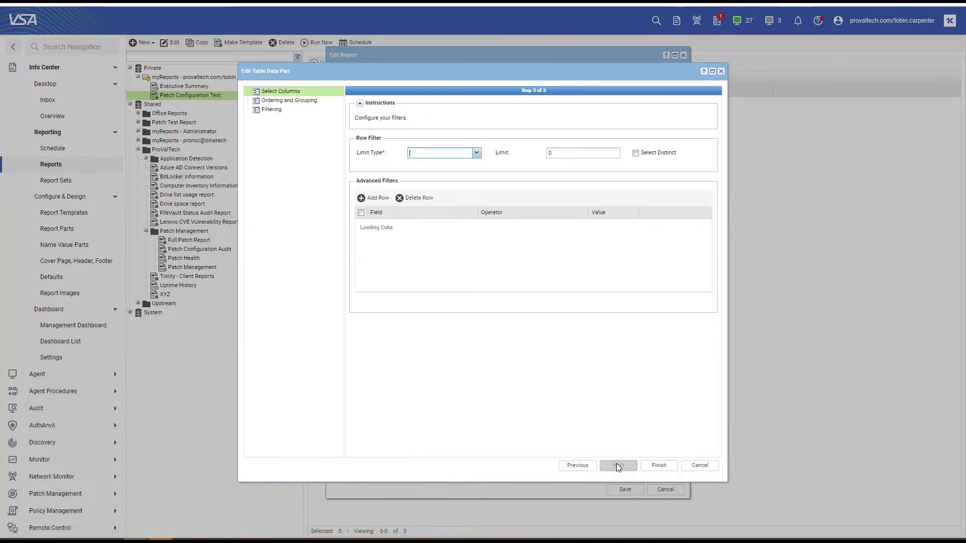
click(658, 465)
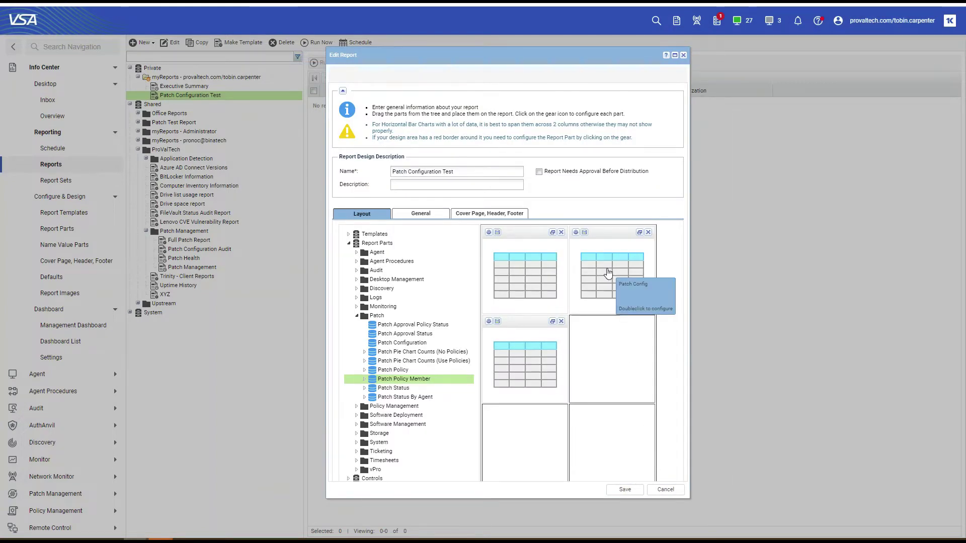
- Arrange the Machine ID and Policy Name columns in the Patch Config part and finish it
double_click(607, 272)
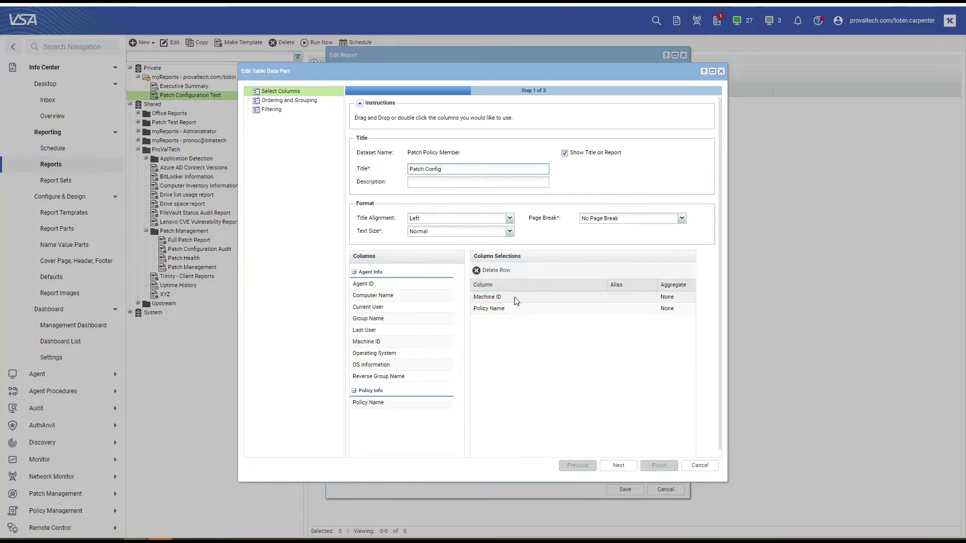
drag(516, 301, 523, 315)
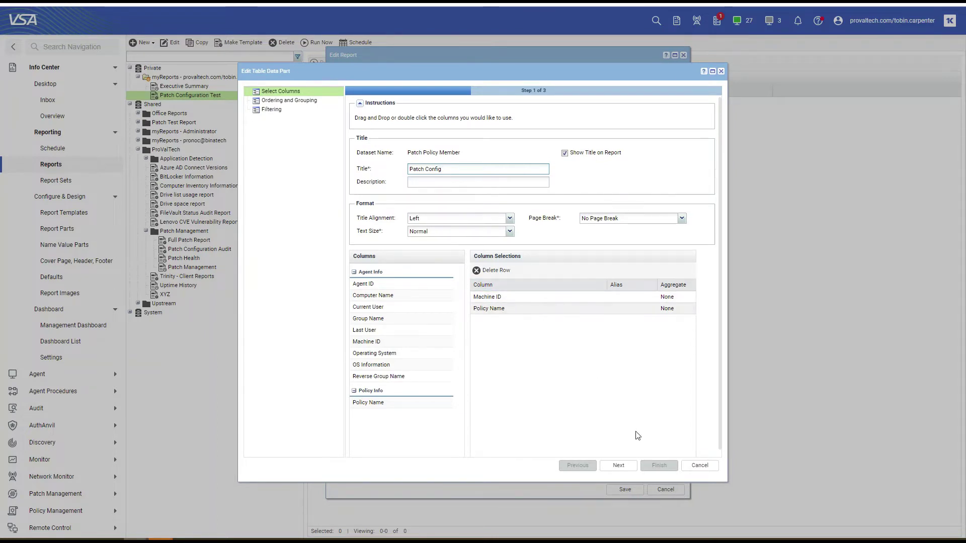
click(616, 466)
click(616, 466)
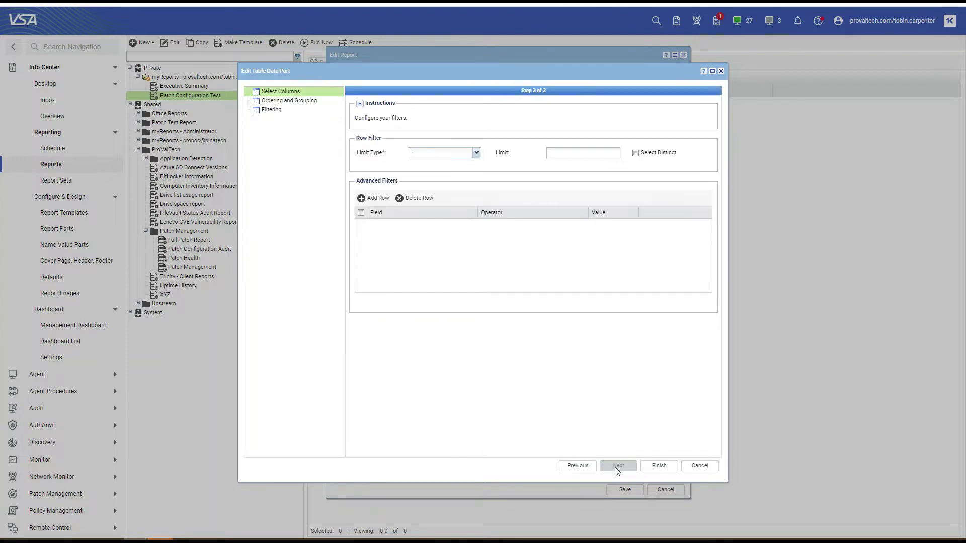
click(659, 465)
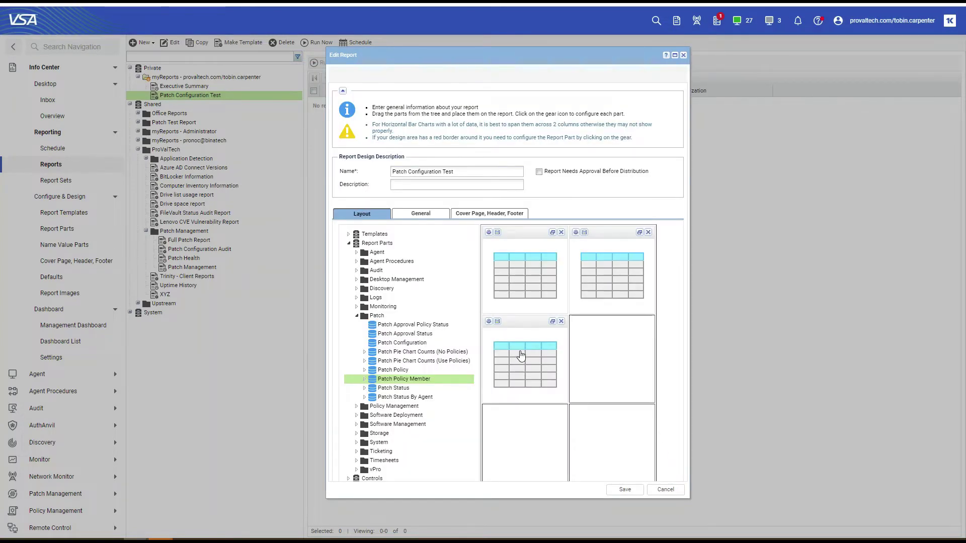
double_click(522, 355)
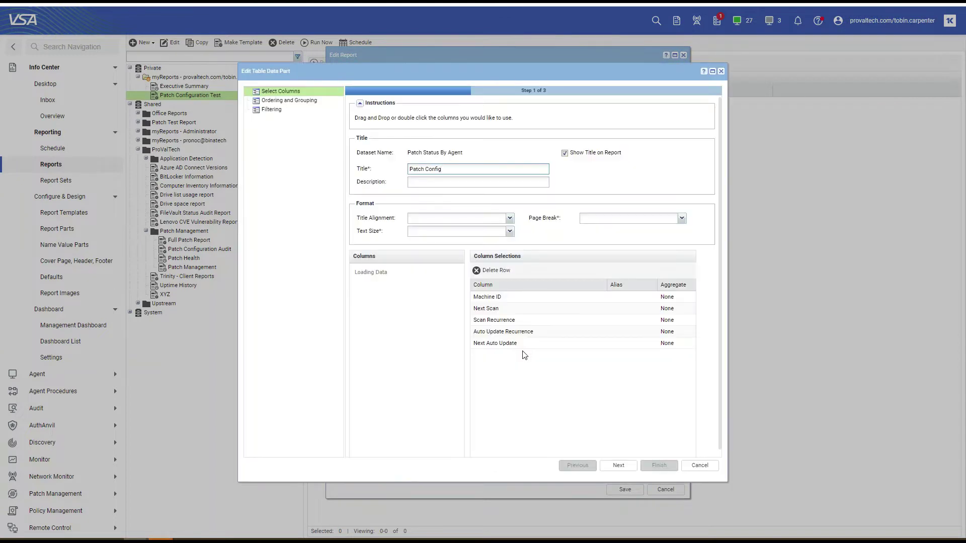
- Add Machine ID, Next Scan, Scan Recurrence, Auto Update Recurrence, Next Auto Update columns, then save
click(617, 302)
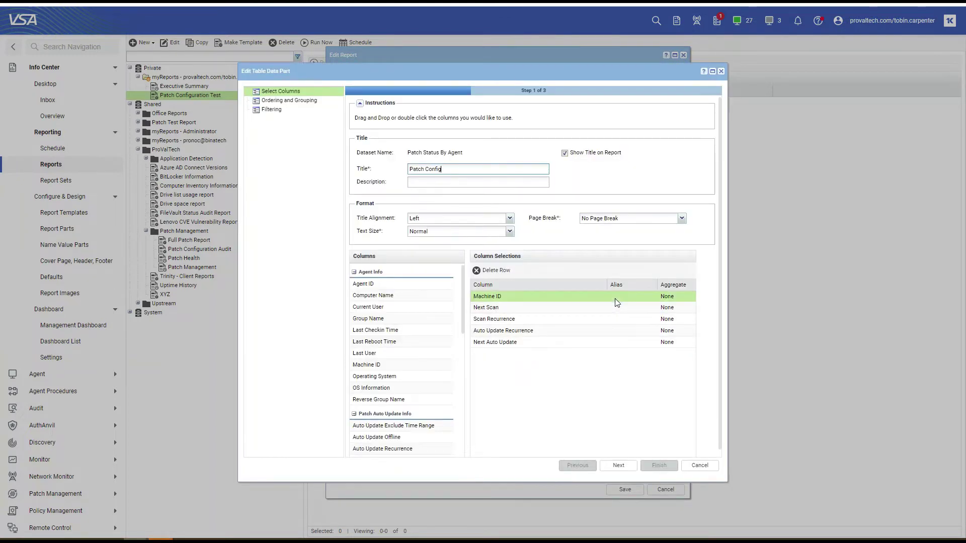
click(573, 308)
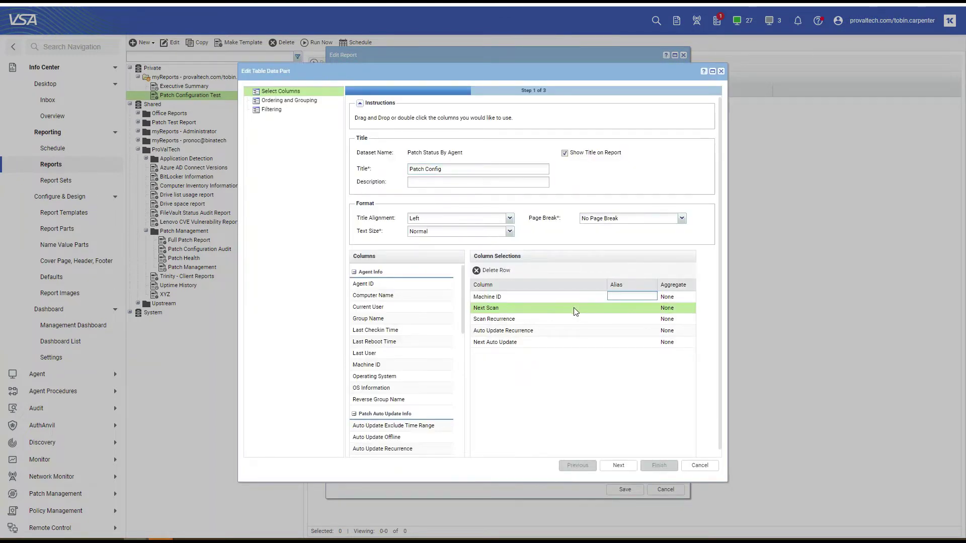
click(576, 322)
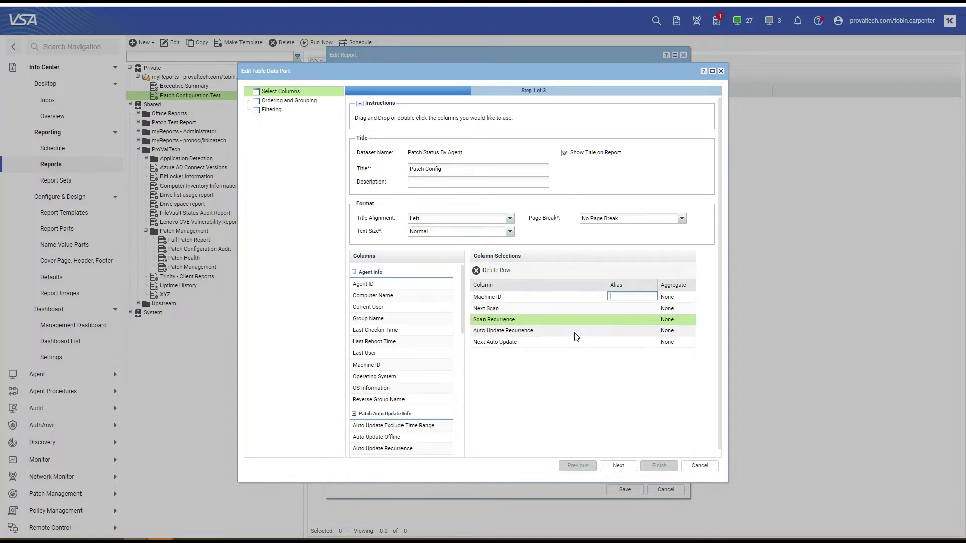
click(575, 333)
click(581, 344)
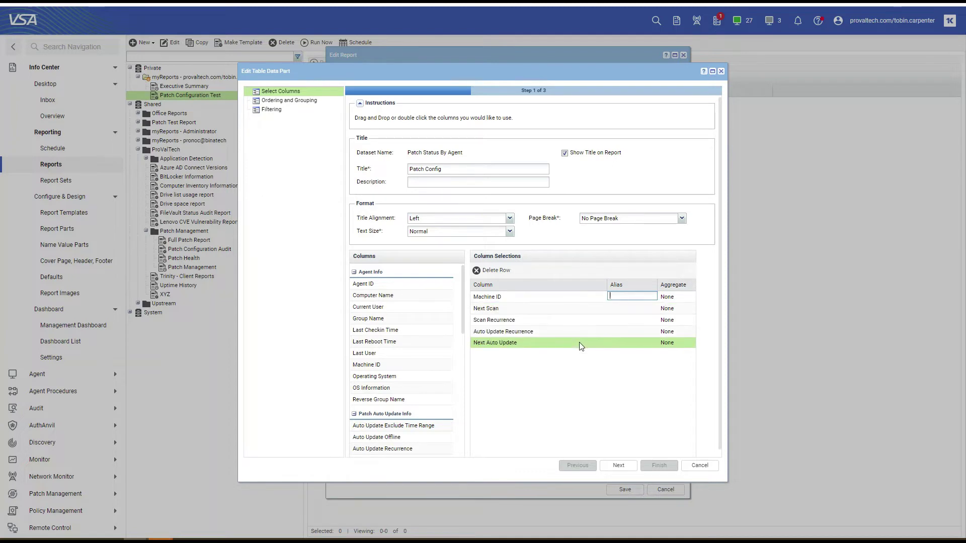
click(618, 465)
click(619, 465)
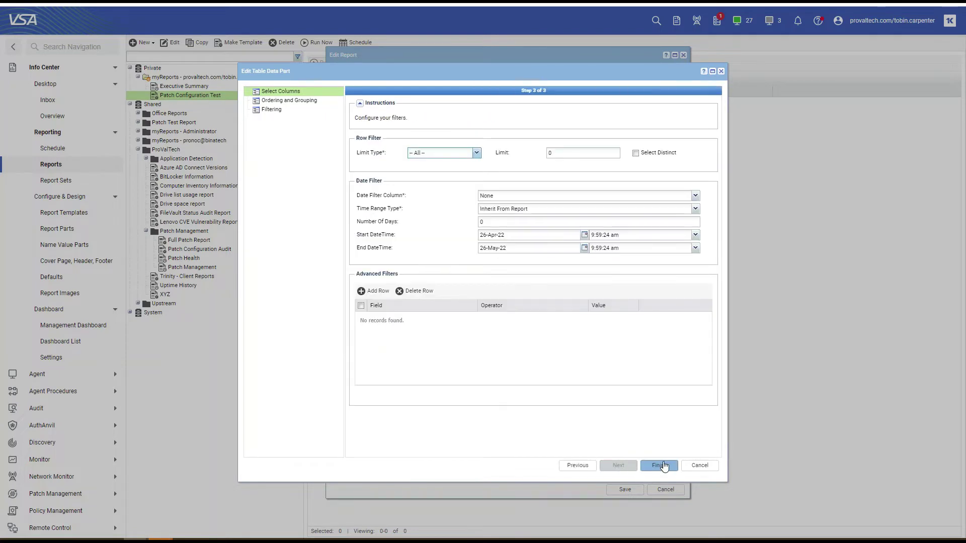
click(662, 466)
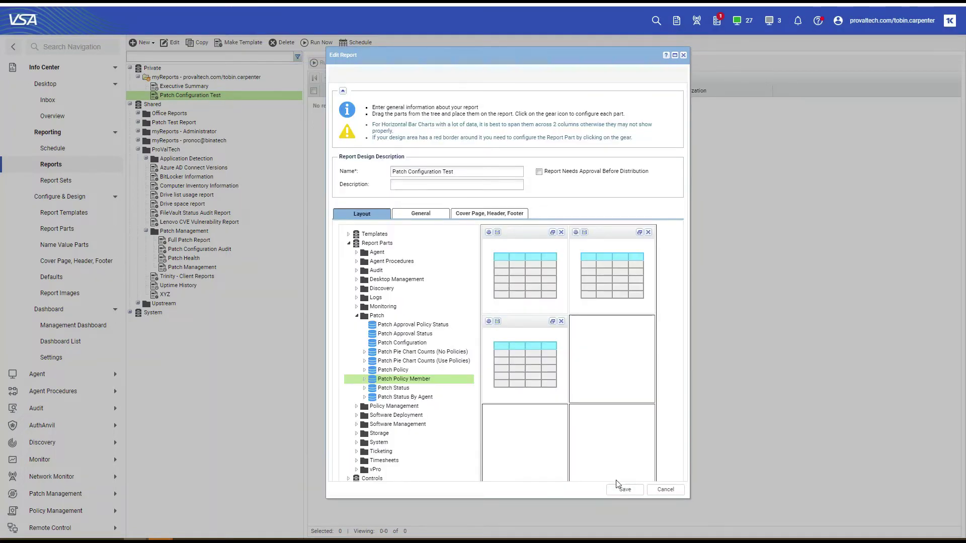
click(624, 490)
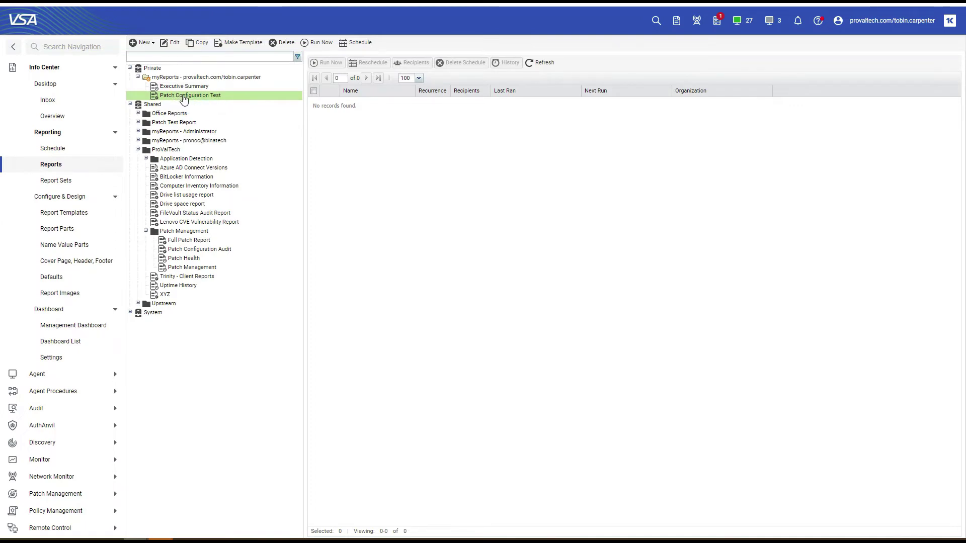
- Run the report for the xPVAL Workstation - All view and open the downloaded Excel workbook
click(317, 44)
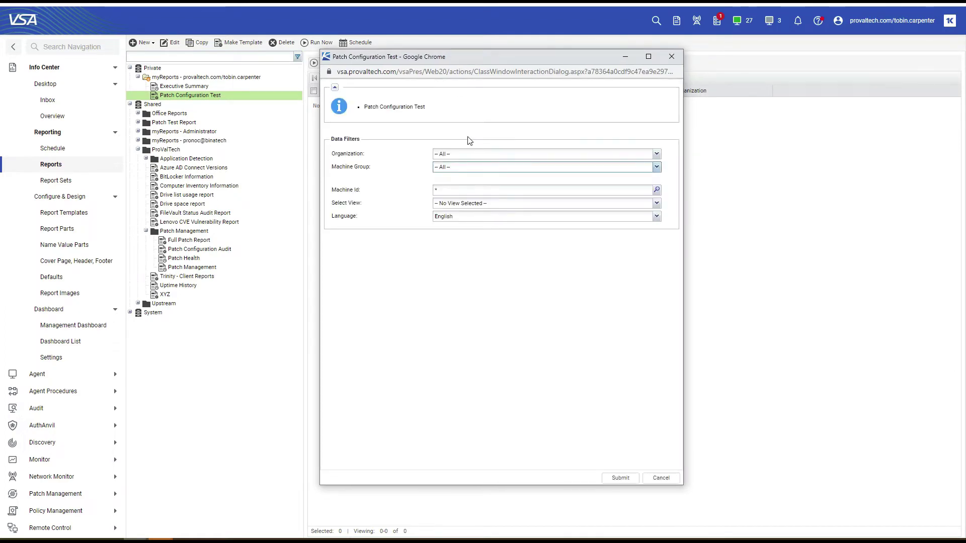
click(524, 203)
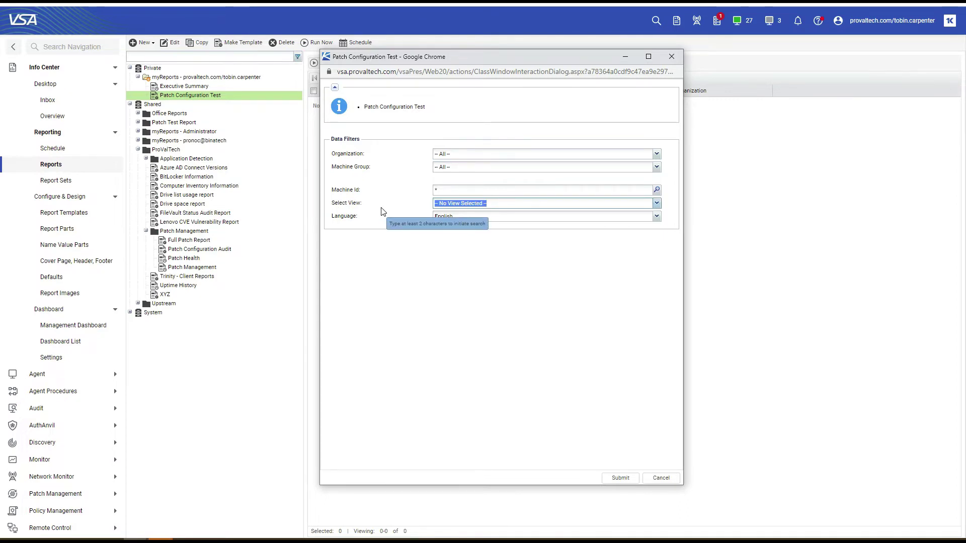
text(workst)
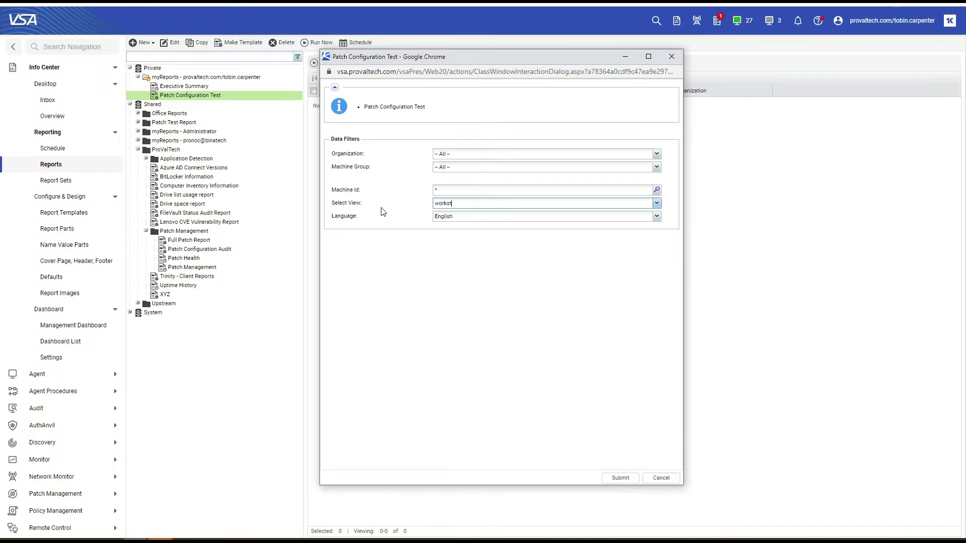
text(at)
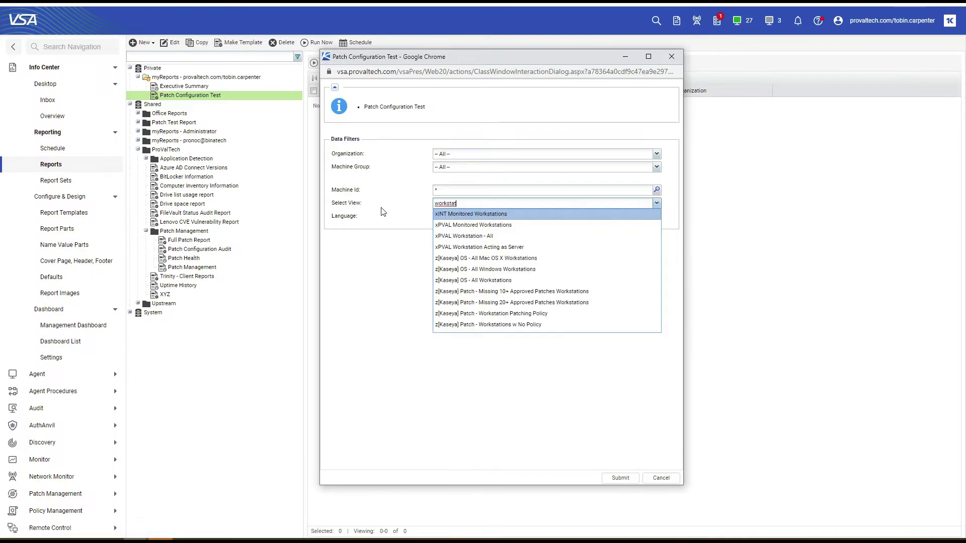
click(476, 236)
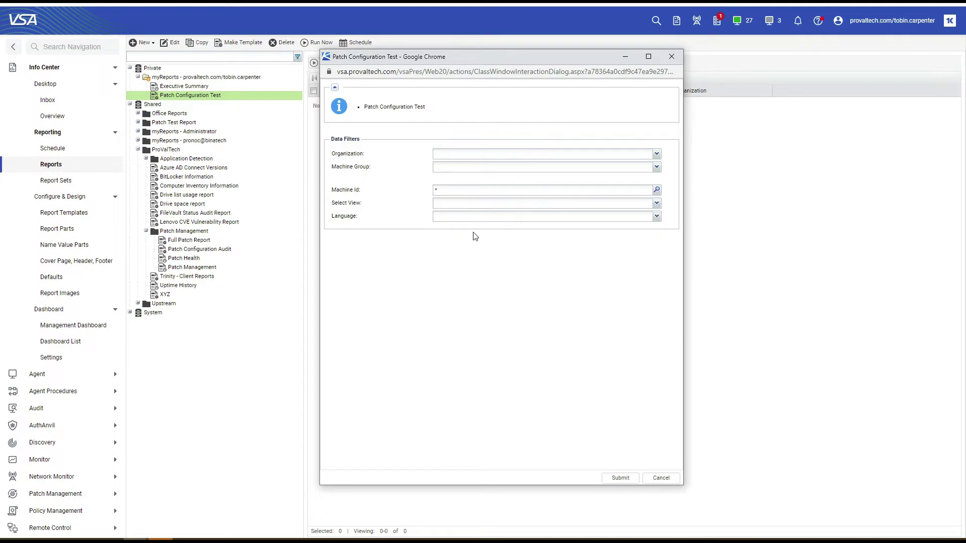
click(620, 478)
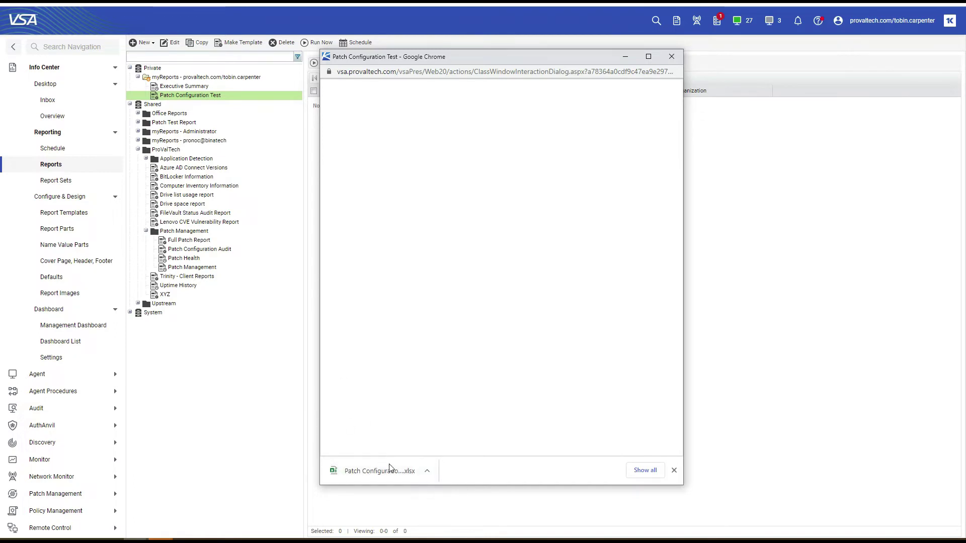
click(379, 471)
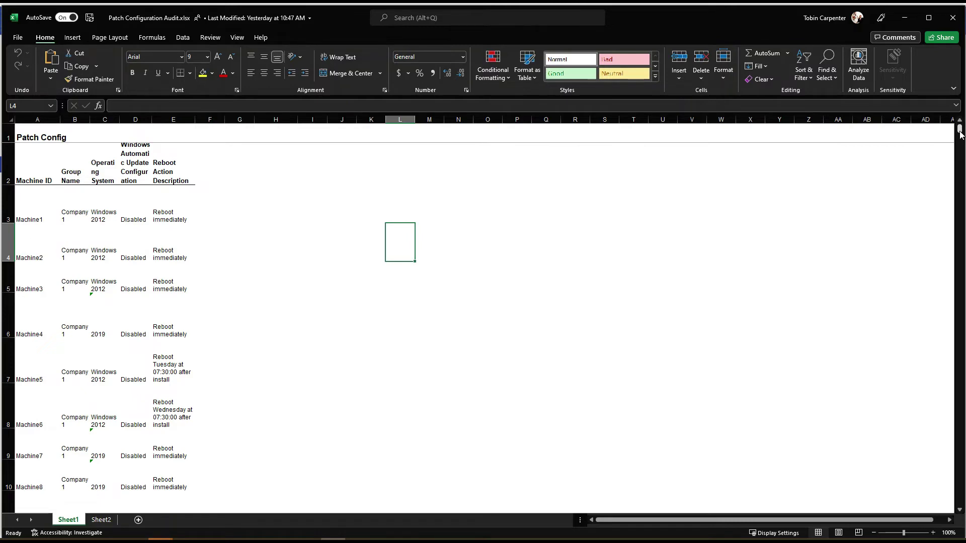
mouse_move(959, 133)
mouse_down()
mouse_move(961, 145)
mouse_move(961, 133)
mouse_up()
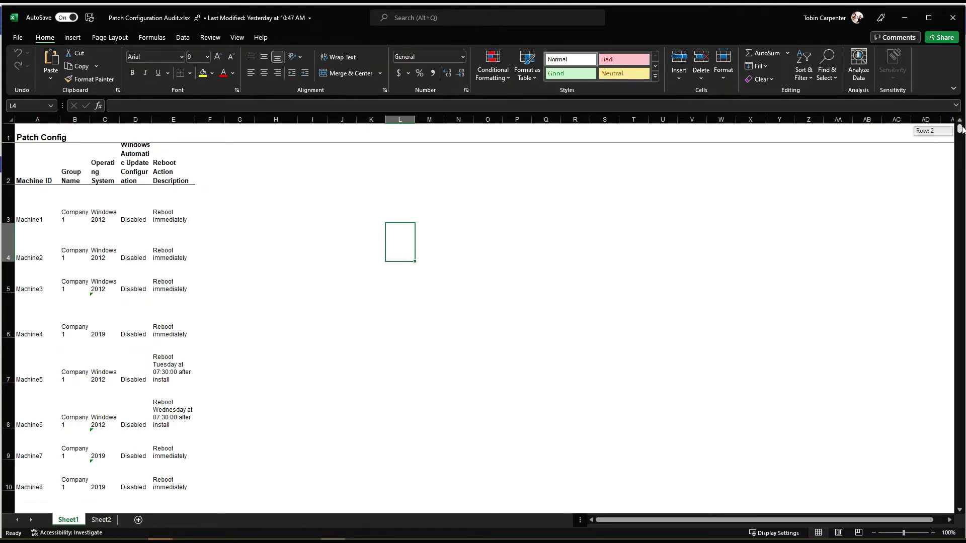
drag(962, 130, 961, 259)
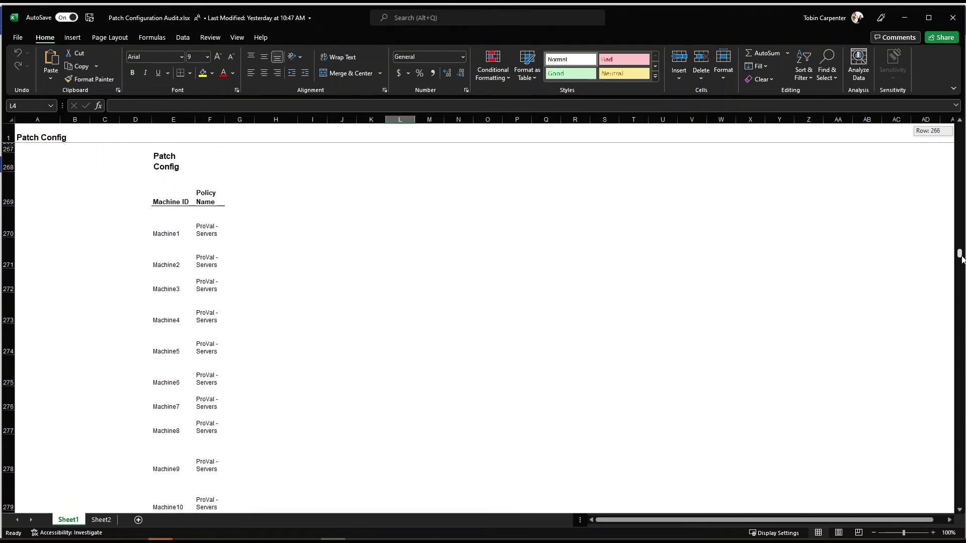
drag(961, 259, 963, 381)
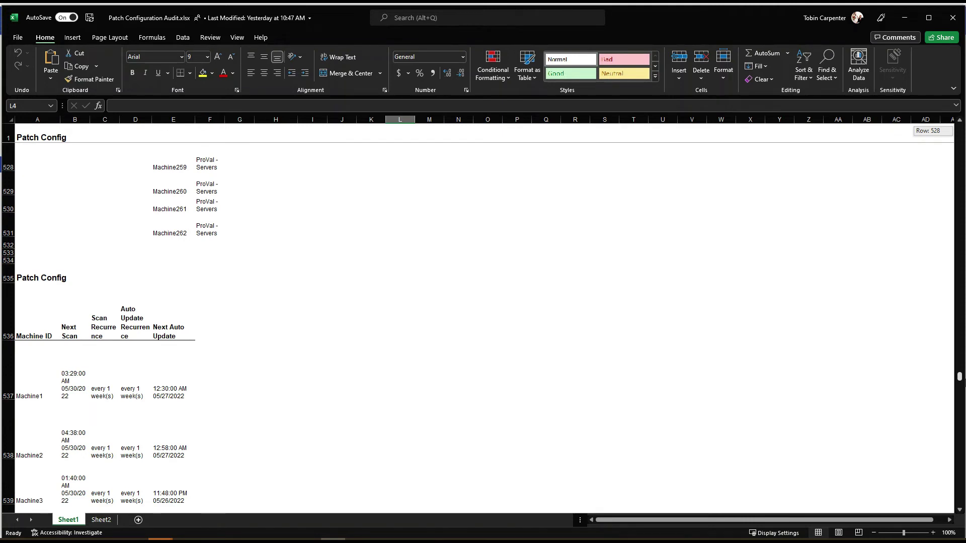
drag(961, 379, 961, 130)
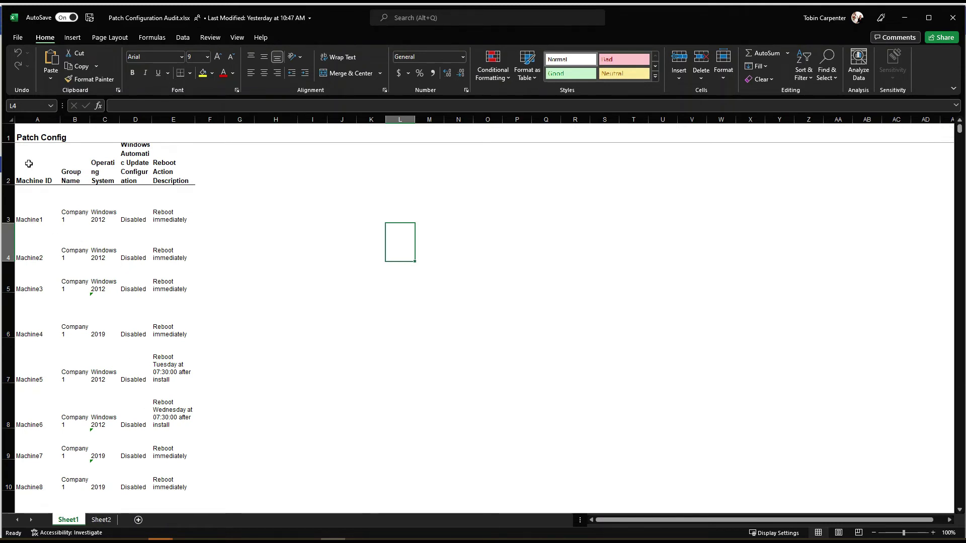
drag(29, 154, 170, 363)
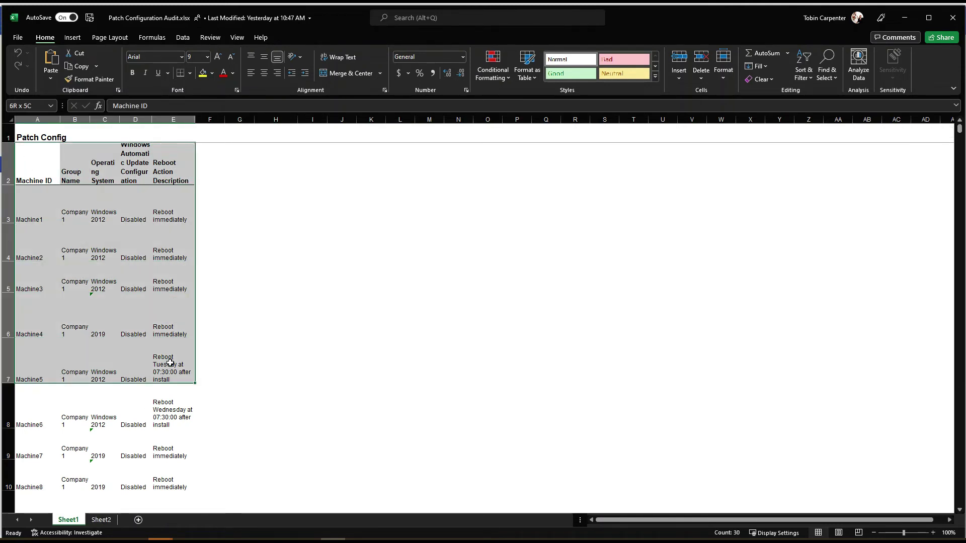
- Review the first table on Sheet1, then switch to Sheet2's combined machine table
drag(170, 363, 170, 363)
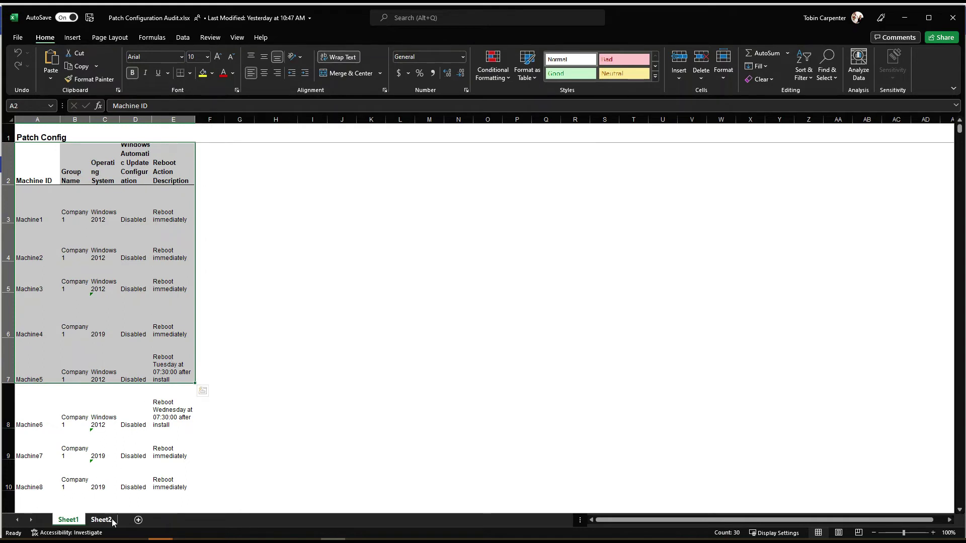
click(417, 349)
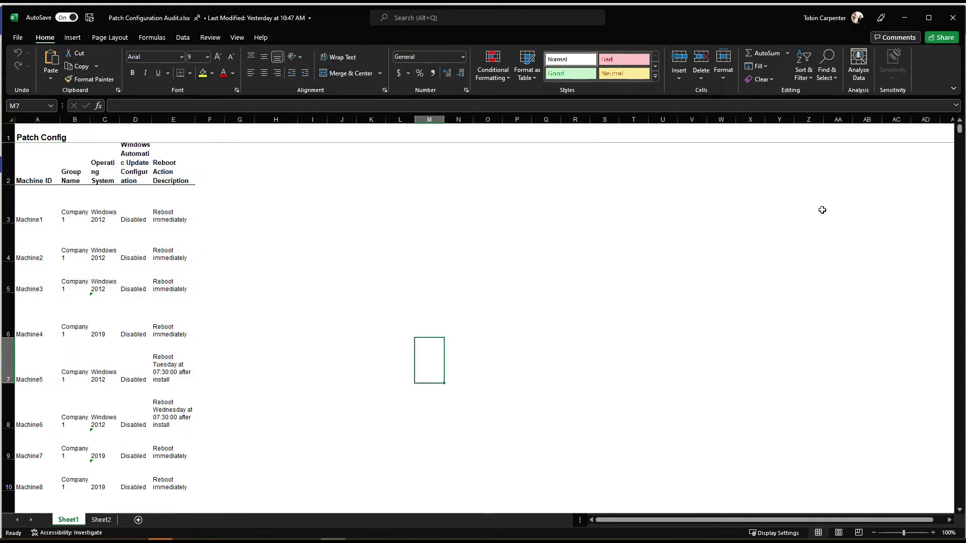
drag(960, 129, 921, 261)
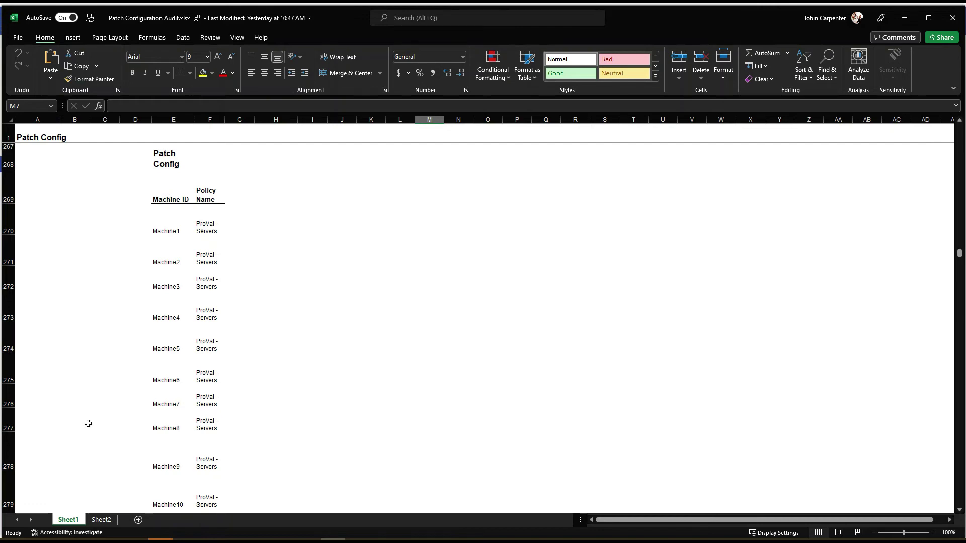
click(101, 520)
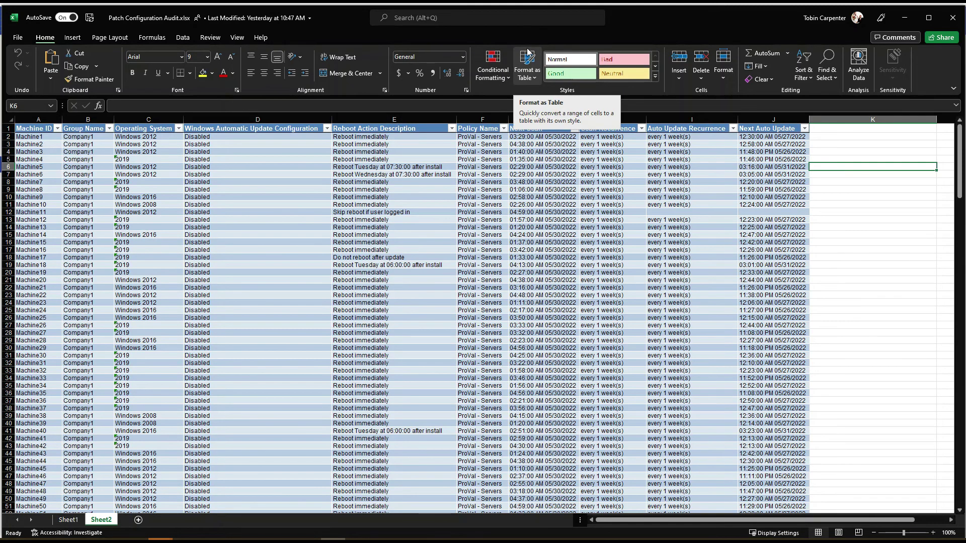
click(640, 128)
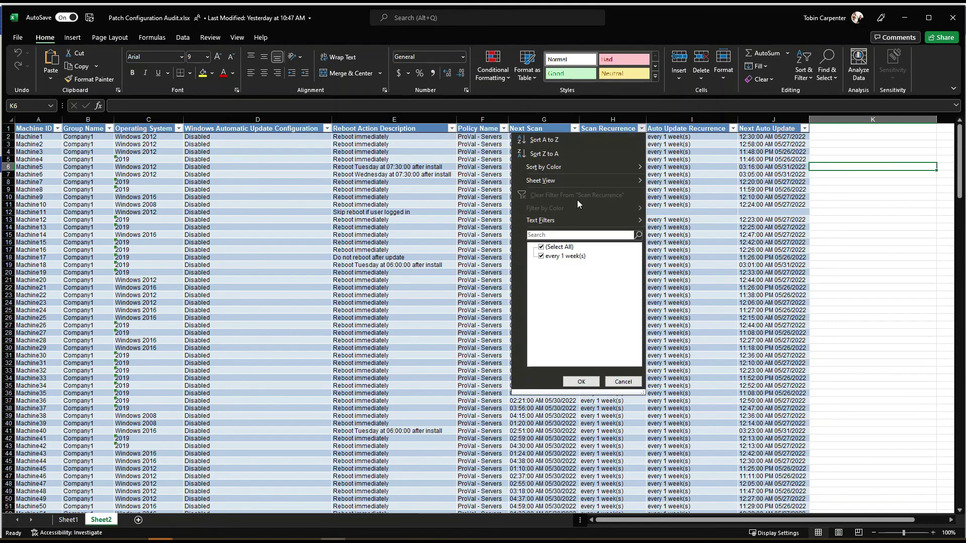
click(581, 381)
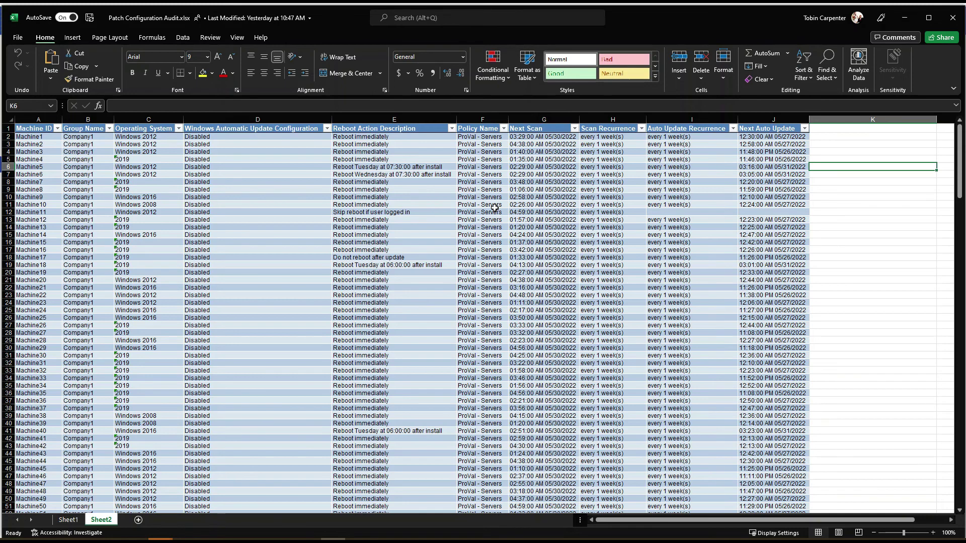
- Bring up the Insert ribbon to reach the PivotTable options
click(72, 37)
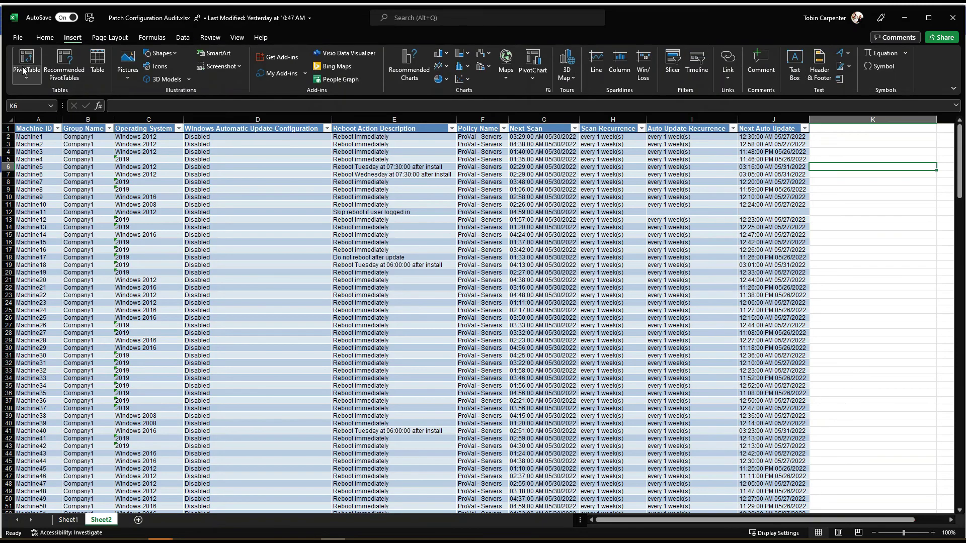